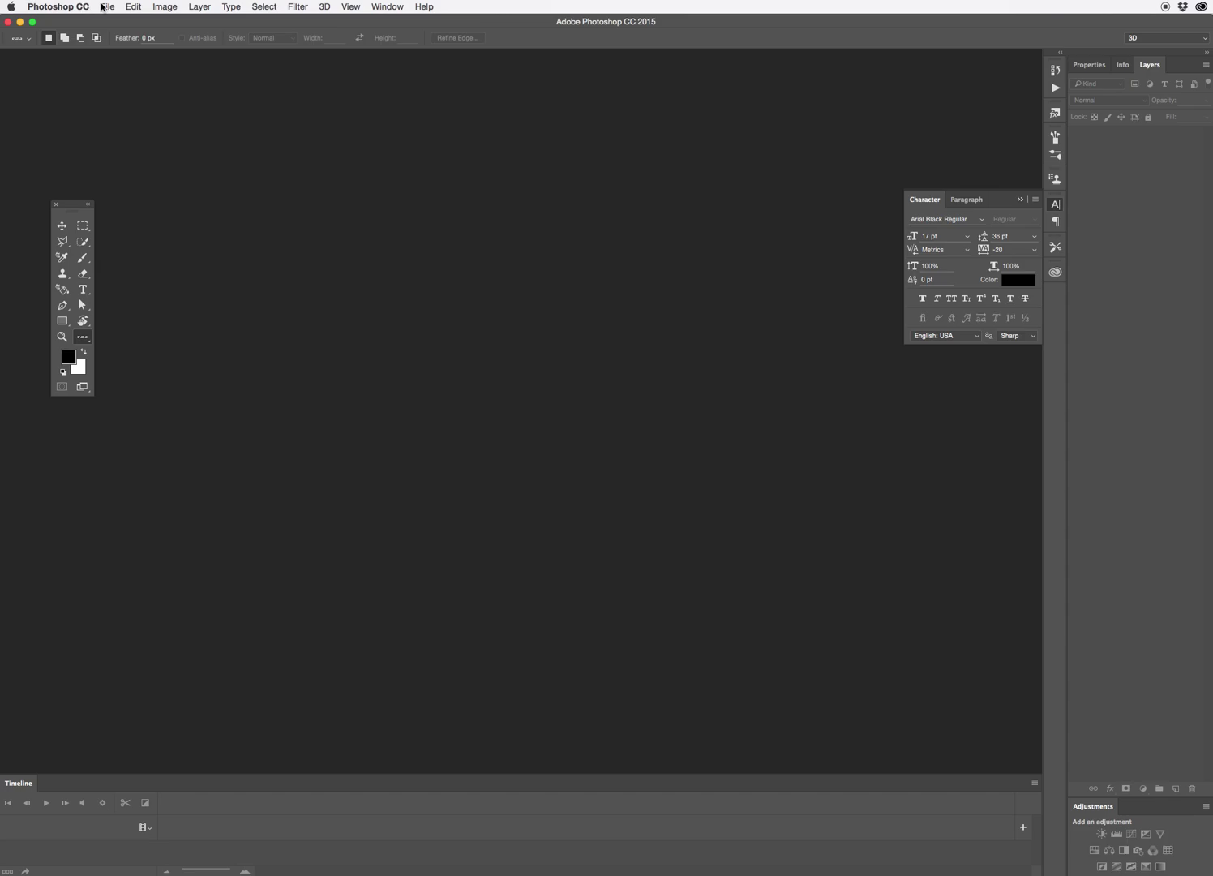
Use File > New to create a 300 px wide by 100 px tall white document
{"action": "left_click", "coordinate": [106, 8]}
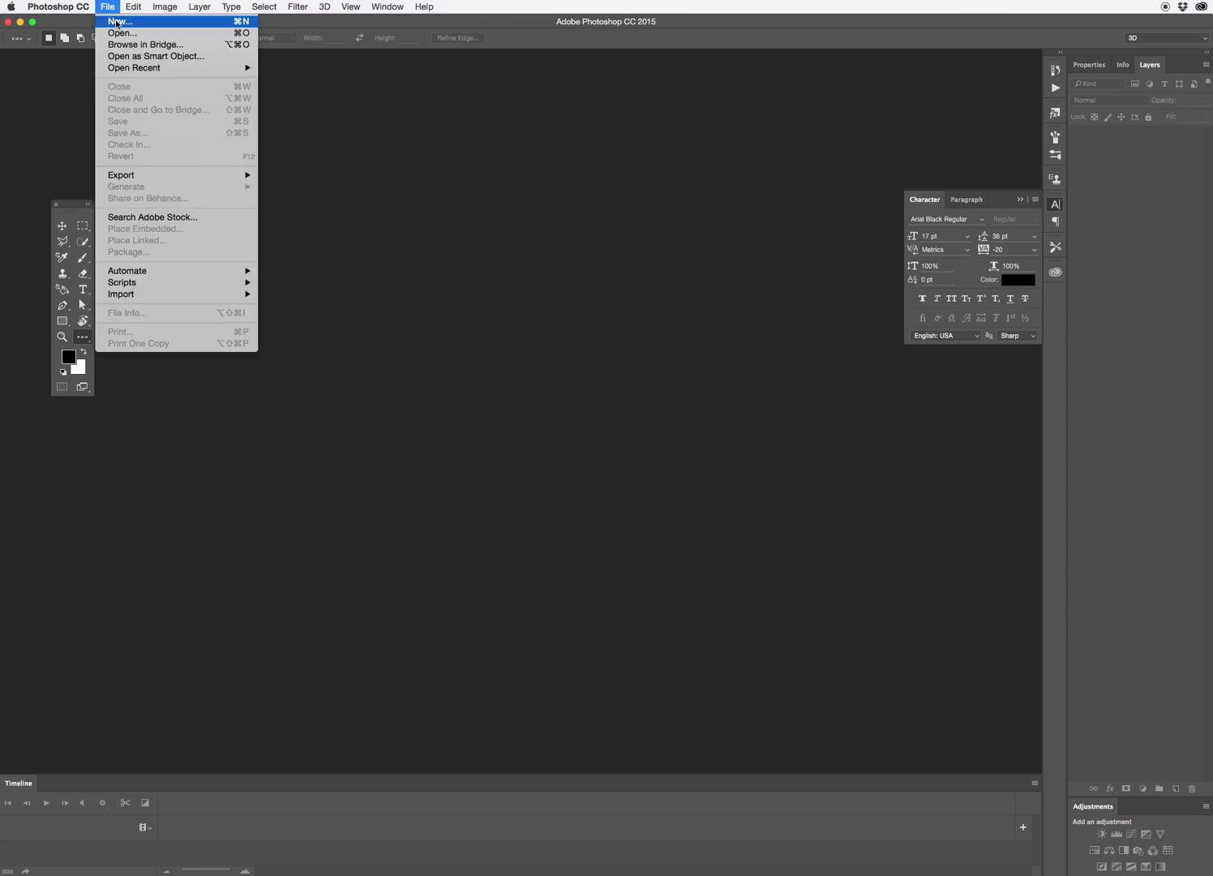
{"action": "left_click", "coordinate": [118, 23]}
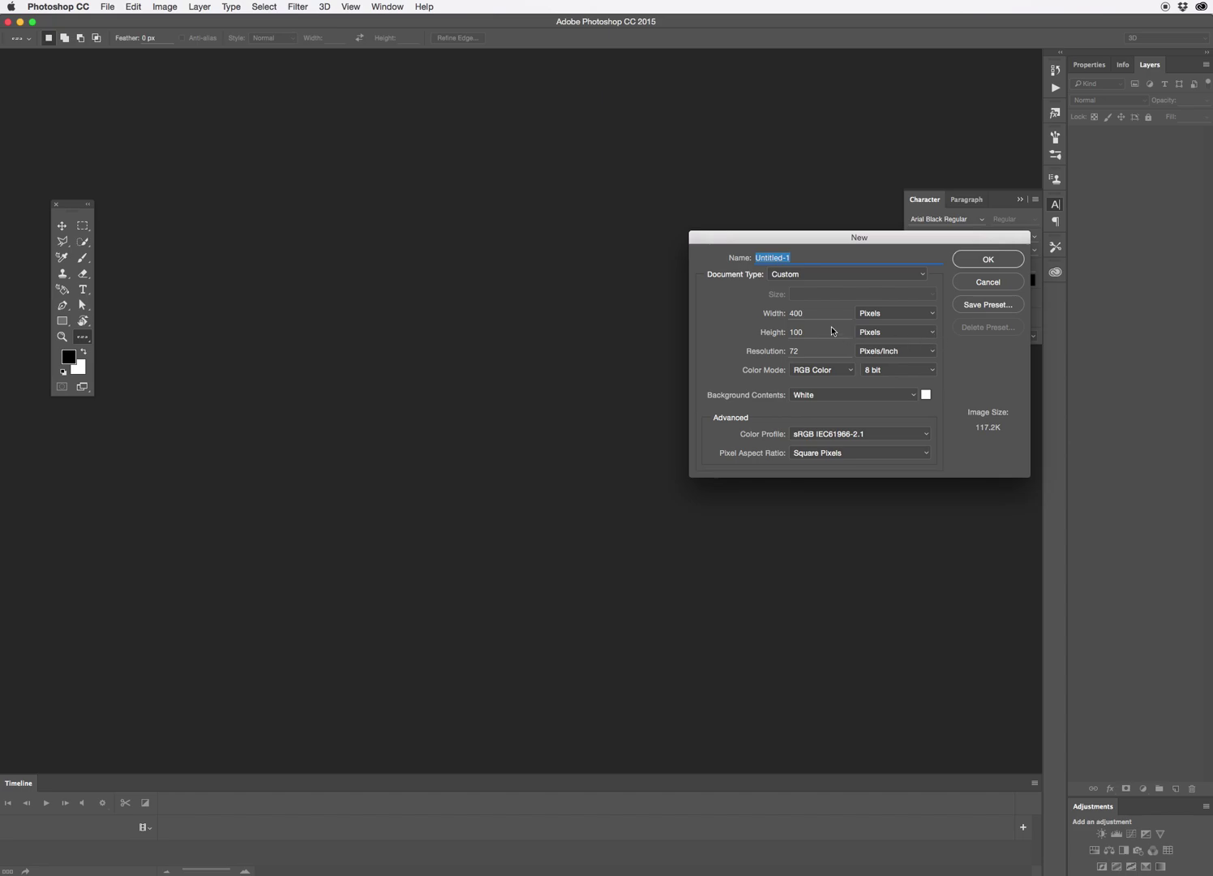
{"action": "left_click", "coordinate": [807, 315]}
{"action": "type", "text": "30"}
{"action": "left_click_drag", "start_coordinate": [913, 247], "coordinate": [686, 236]}
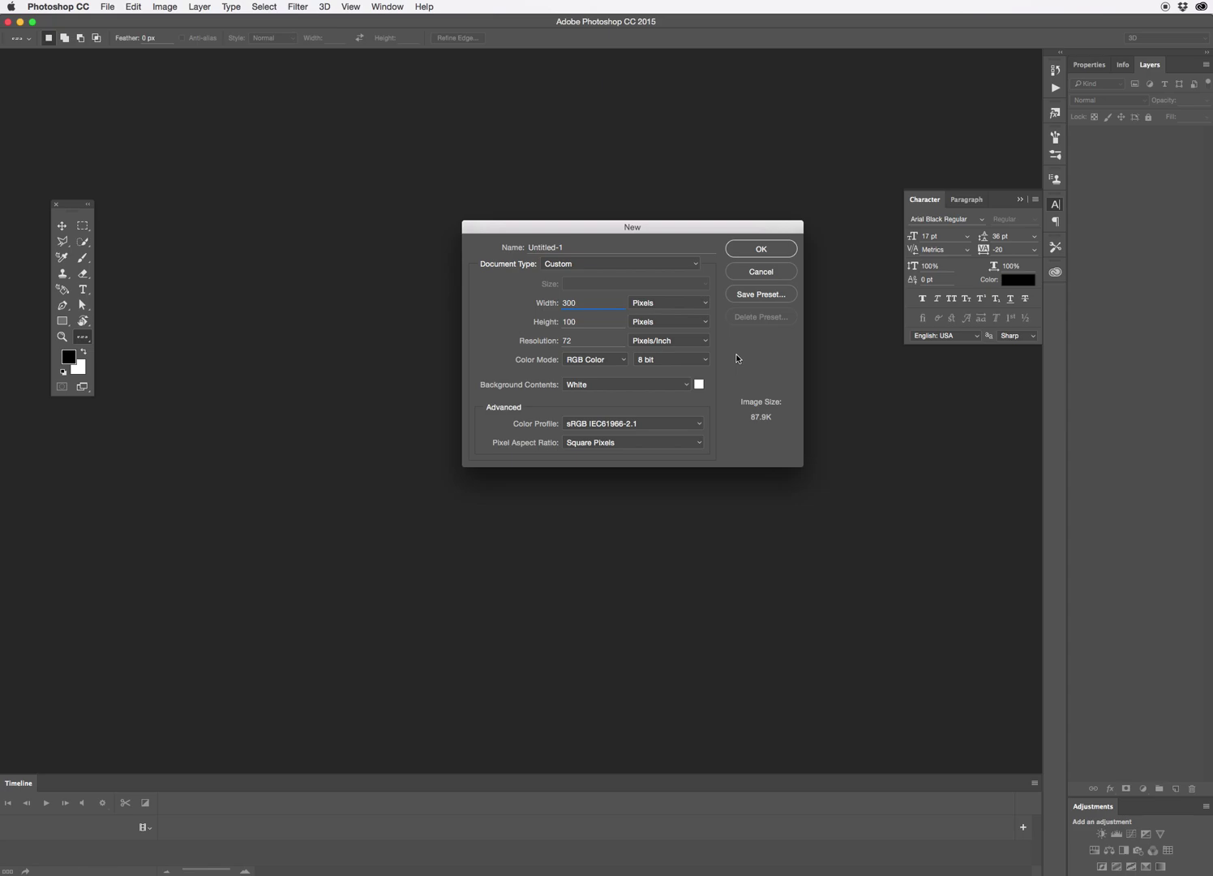
{"action": "left_click", "coordinate": [773, 249]}
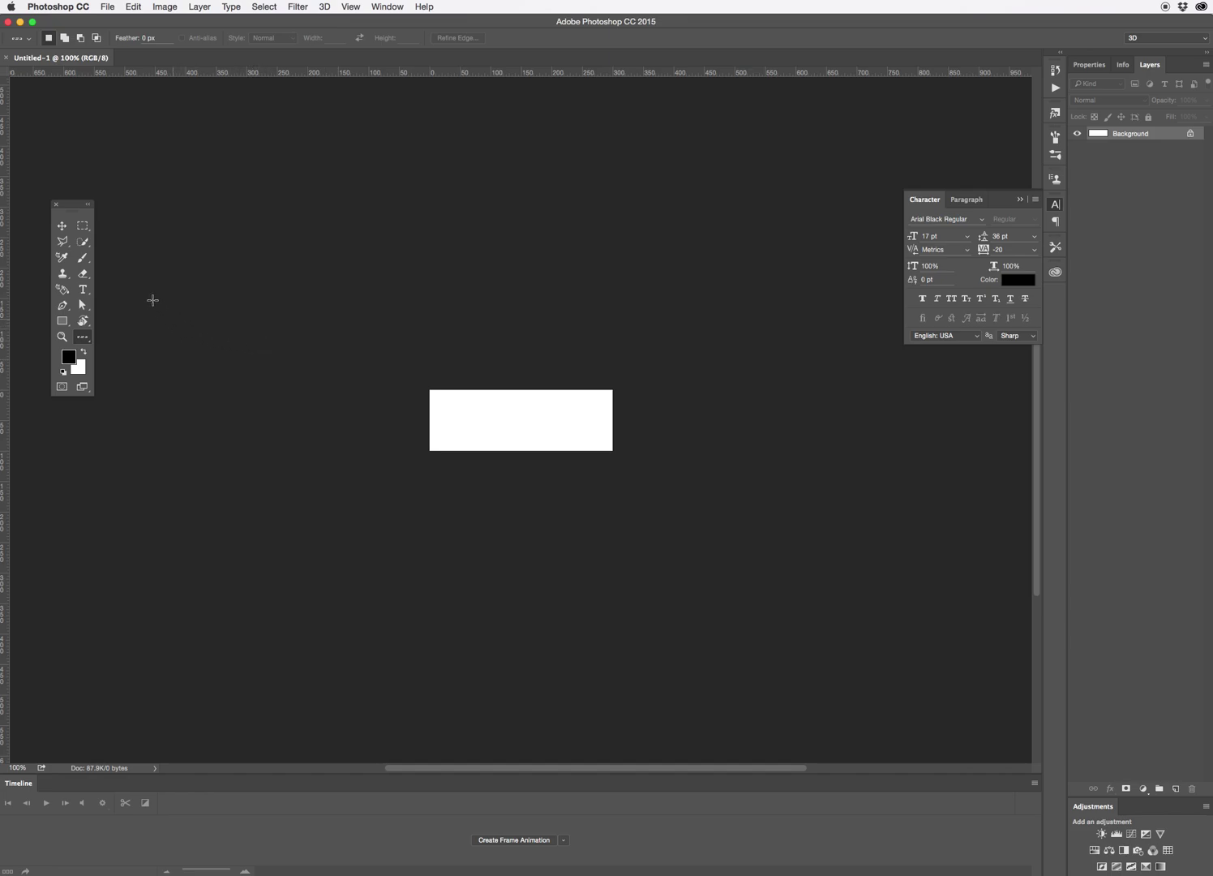
Pick the Single Row Marquee Tool from the hidden tools and select a one-pixel row
{"action": "left_click", "coordinate": [90, 231]}
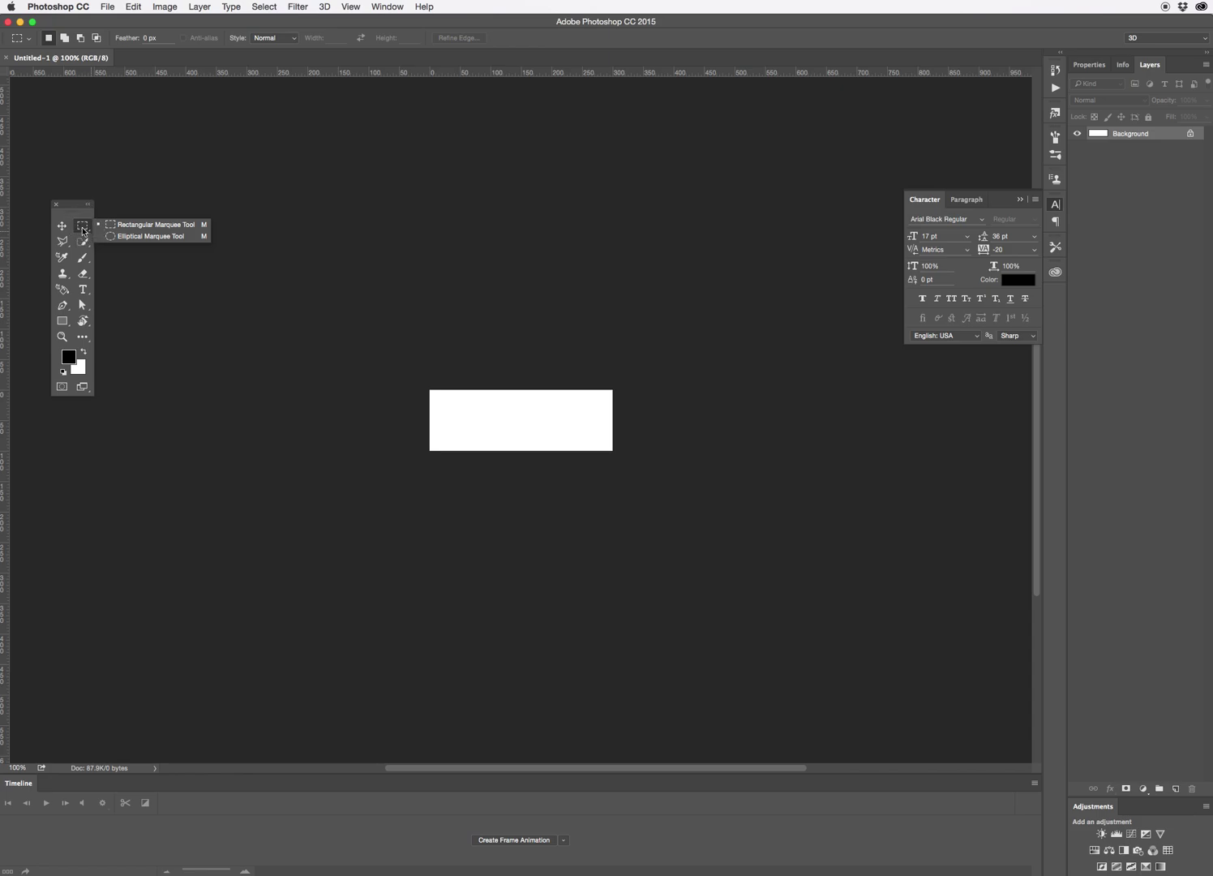
{"action": "left_click", "coordinate": [89, 228]}
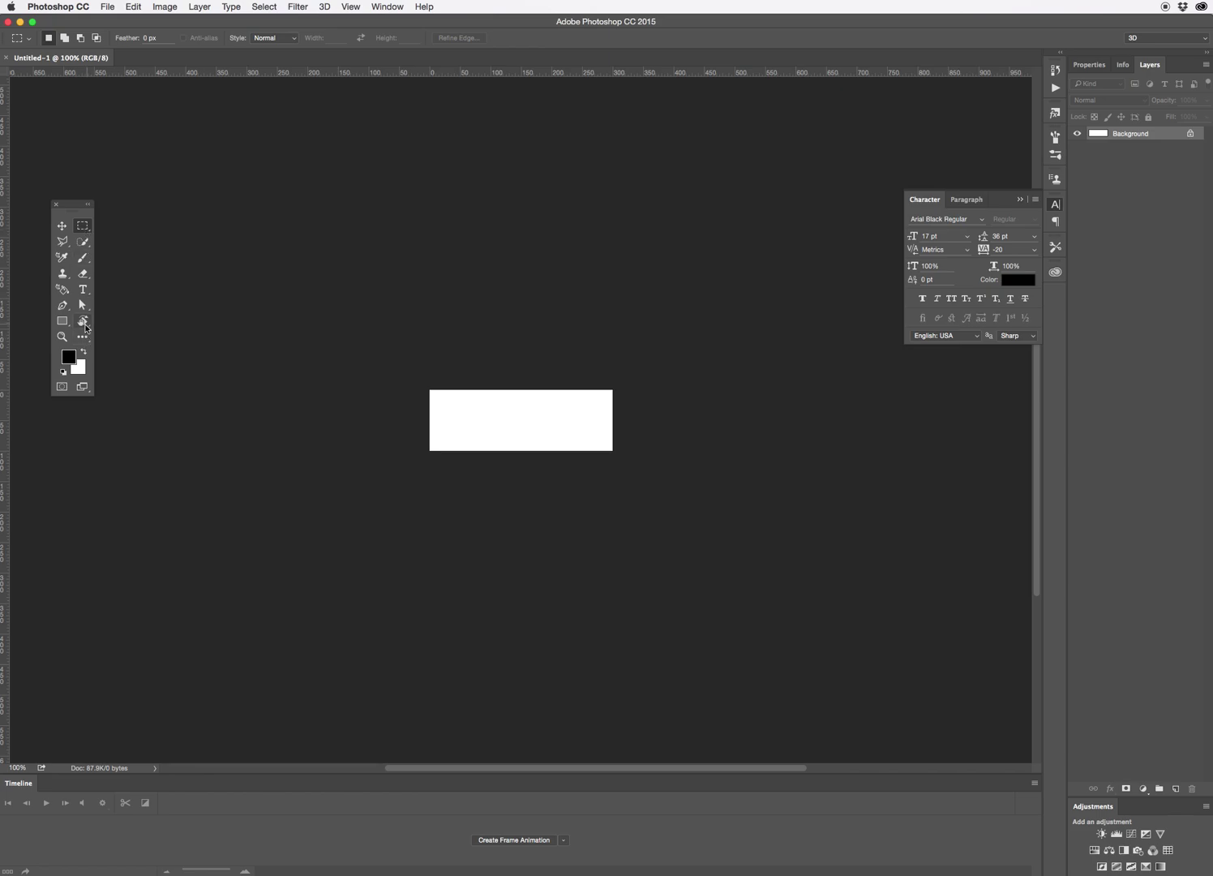
{"action": "left_click", "coordinate": [85, 338]}
{"action": "left_click", "coordinate": [89, 342]}
{"action": "left_click", "coordinate": [126, 358]}
{"action": "left_click", "coordinate": [430, 419]}
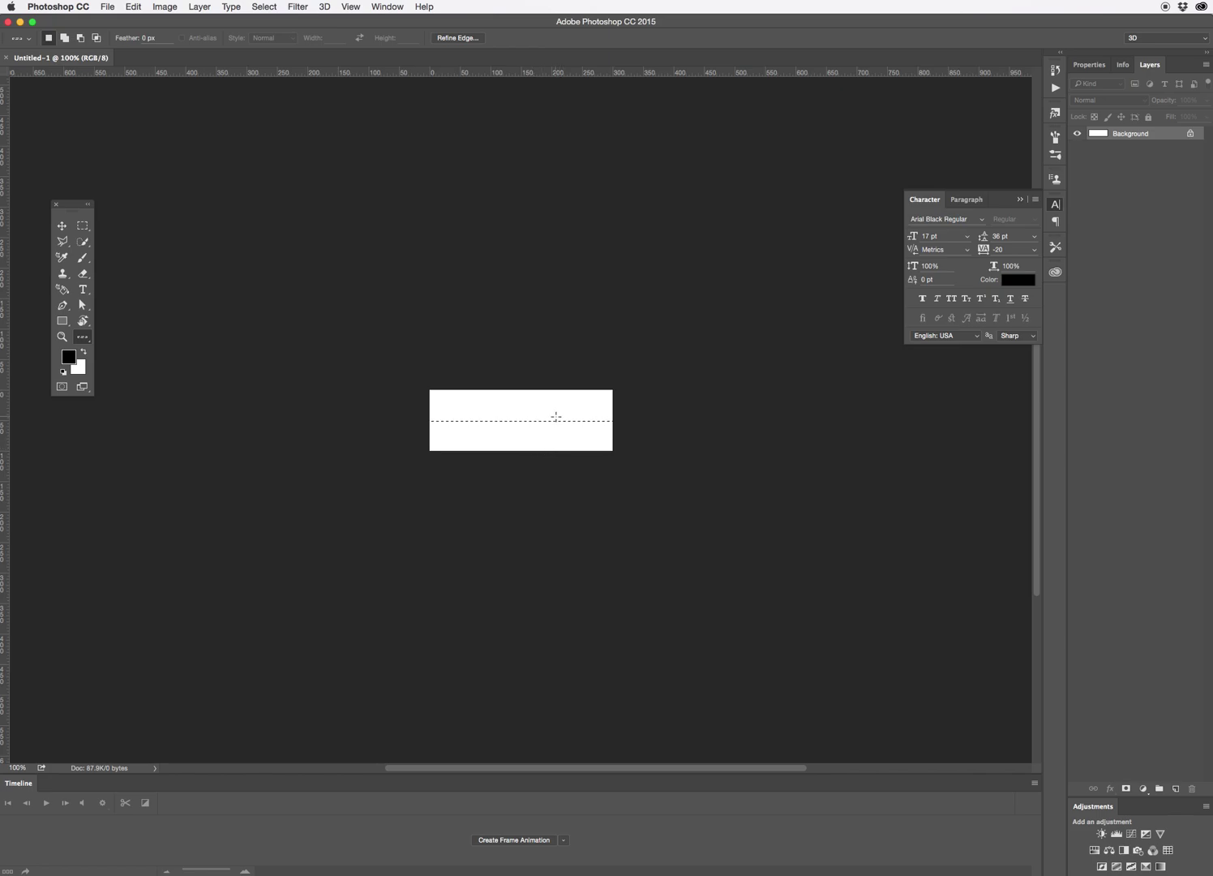
Zoom the document in to 500% and browse the toolbar's hidden tools
{"action": "key", "text": "ctrl+plus"}
{"action": "key", "text": "ctrl+plus"}
{"action": "key", "text": "ctrl+plus"}
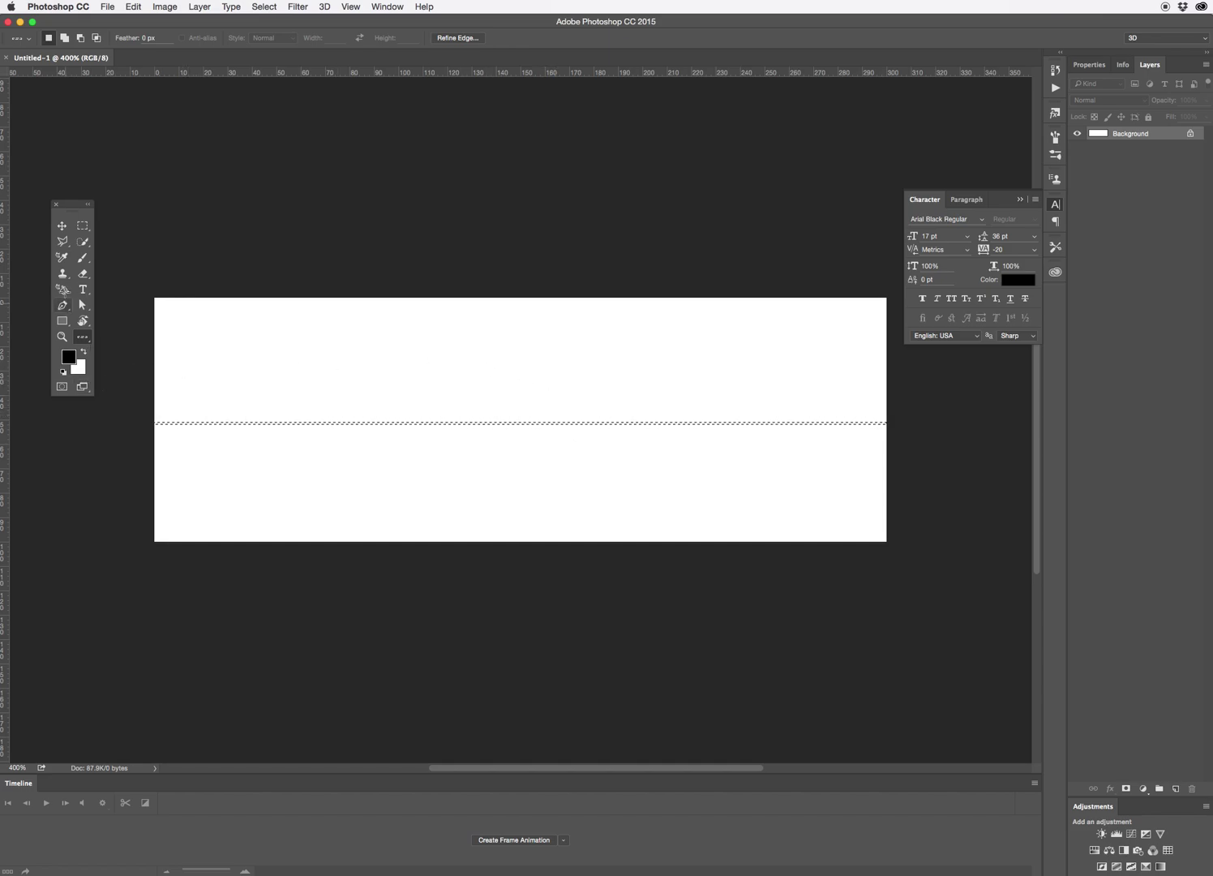
{"action": "left_click", "coordinate": [64, 292]}
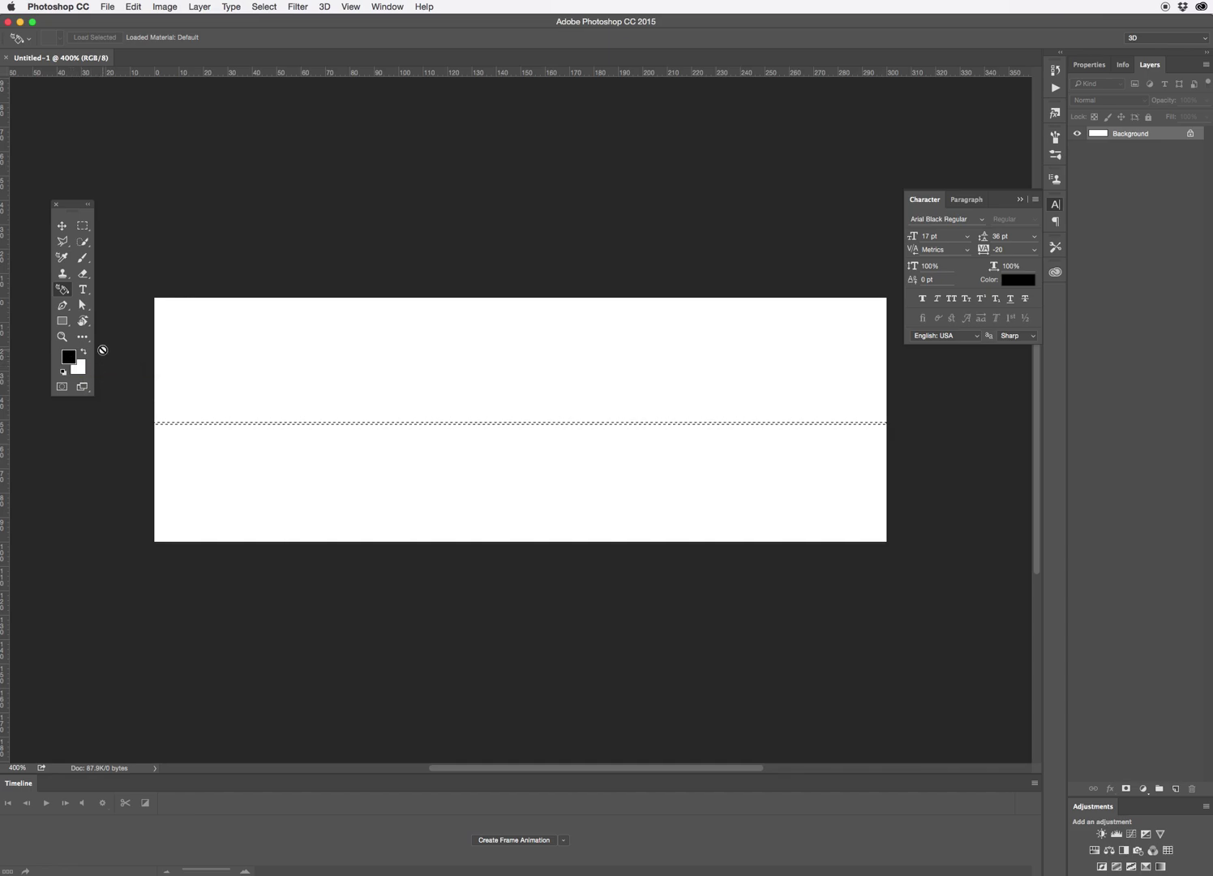
{"action": "key", "text": "super+equal"}
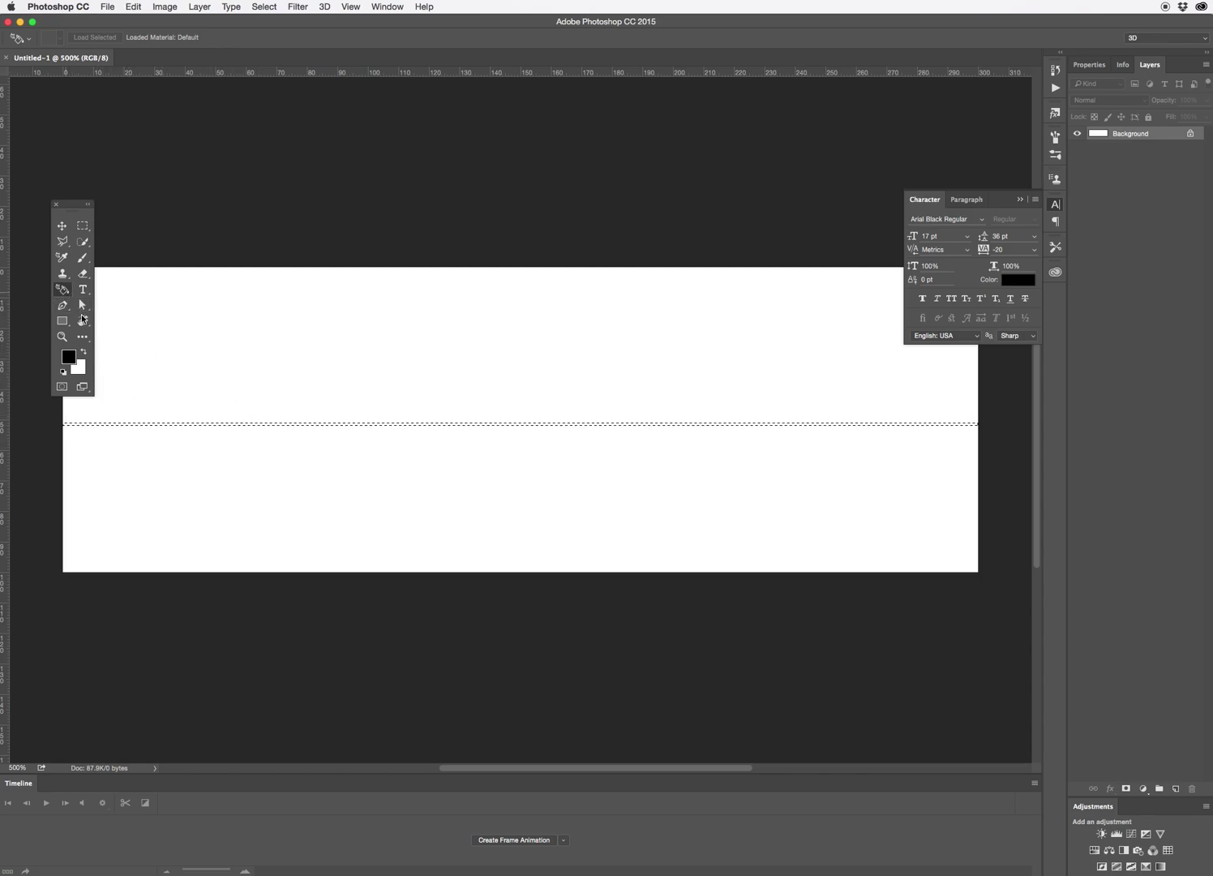
{"action": "left_click", "coordinate": [84, 338]}
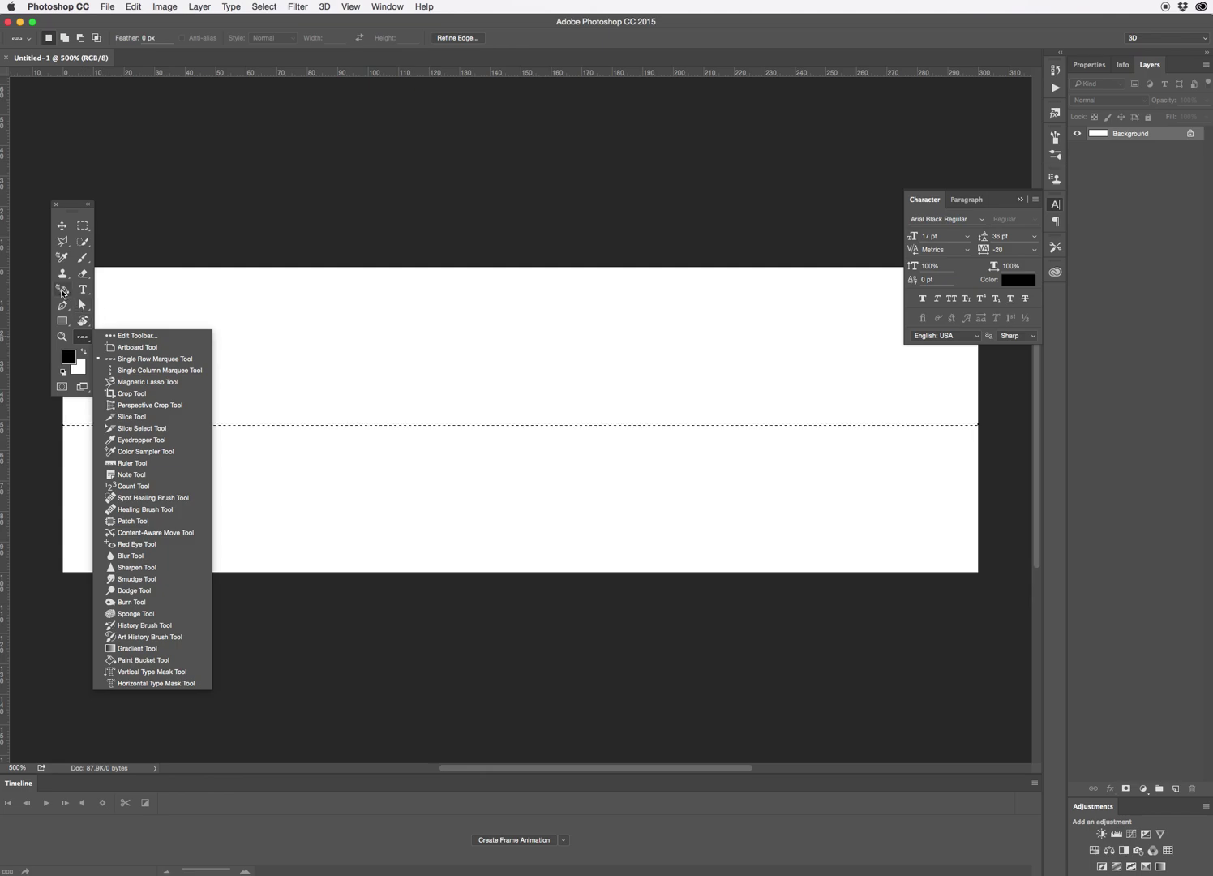
{"action": "key", "text": "Escape"}
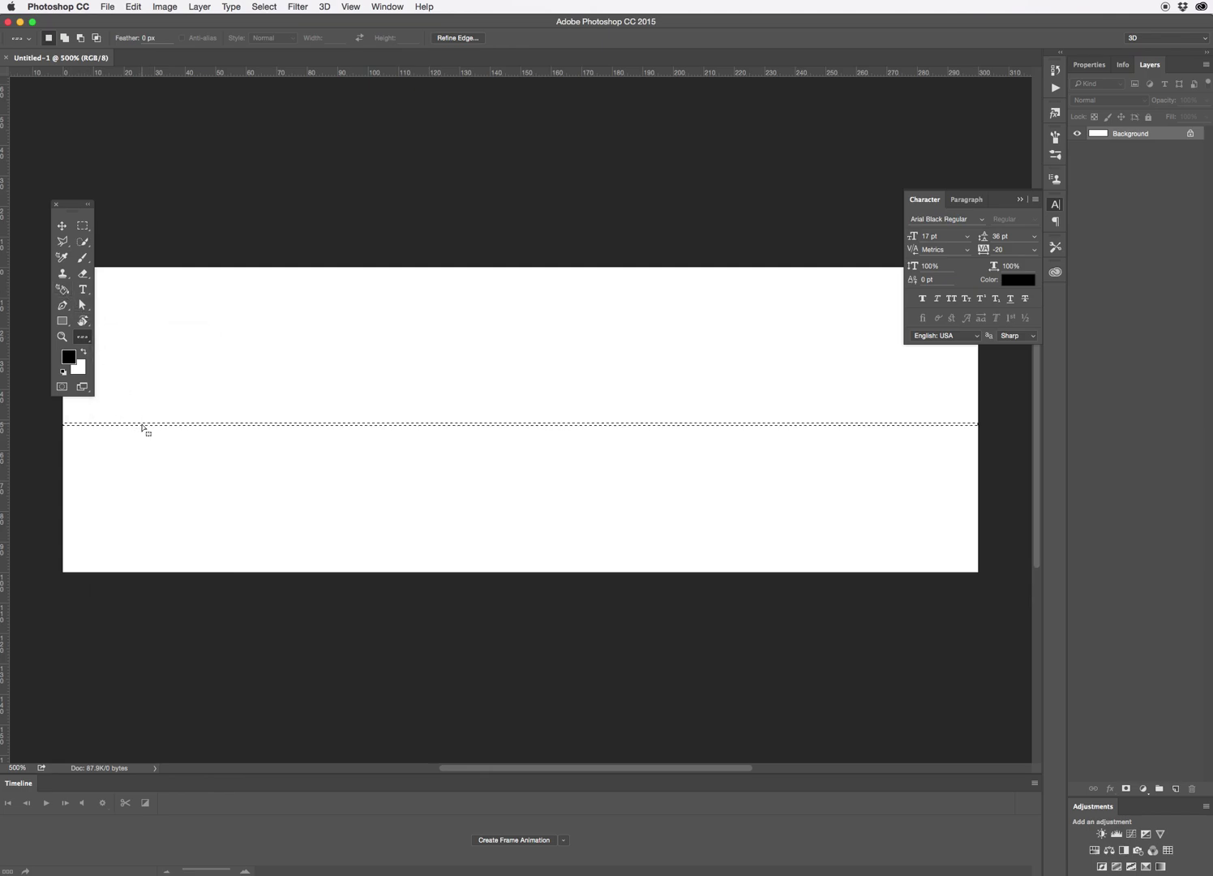
Switch to the Paint Bucket Tool and fill the selected row with black
{"action": "key", "text": "g"}
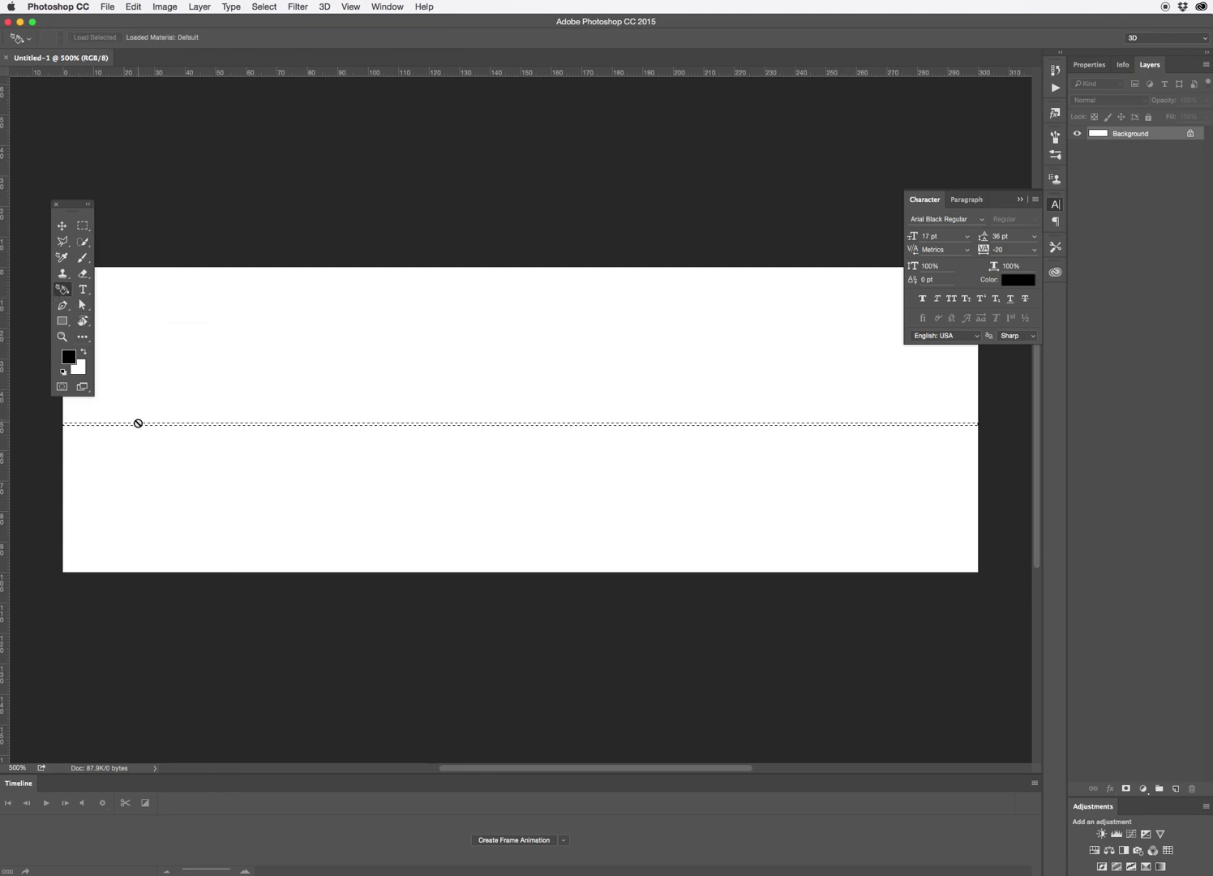
{"action": "left_click", "coordinate": [137, 423]}
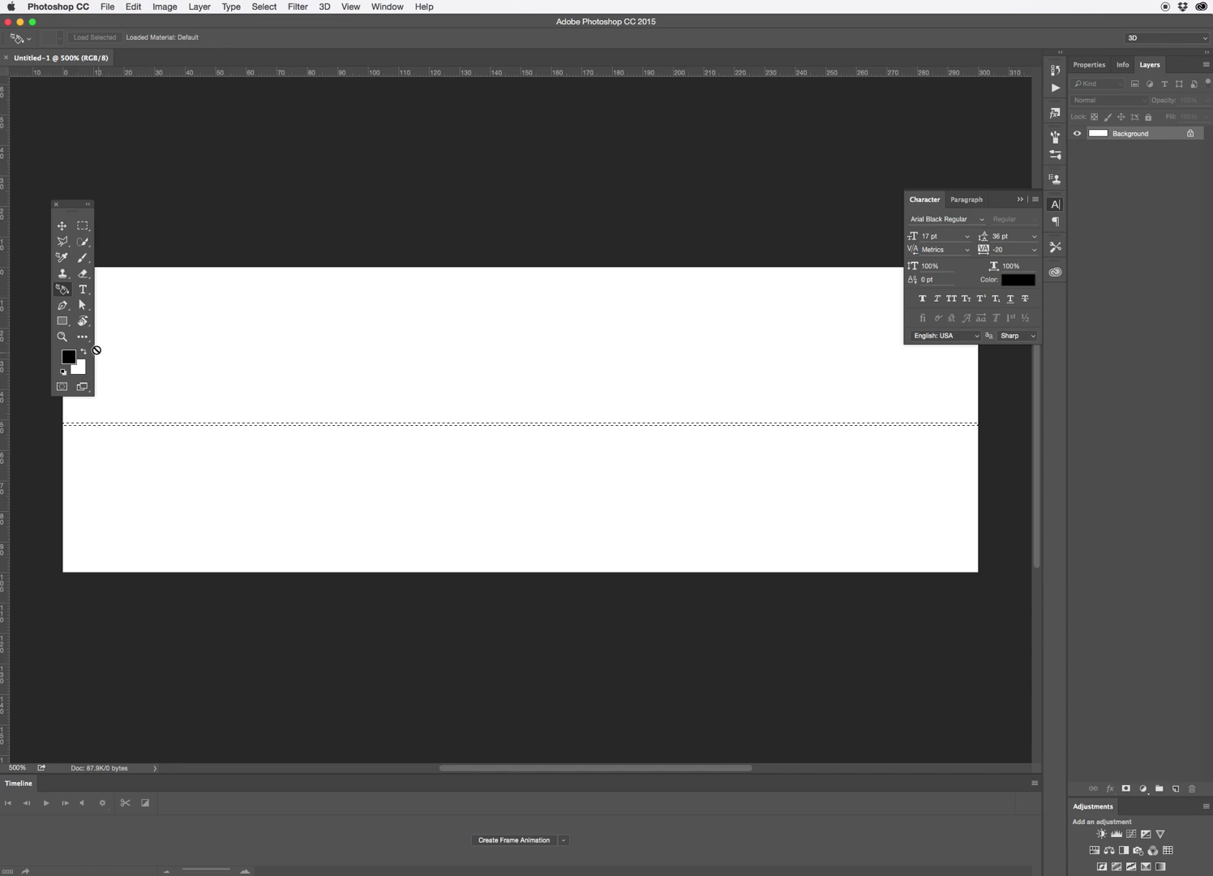
{"action": "left_click", "coordinate": [85, 341]}
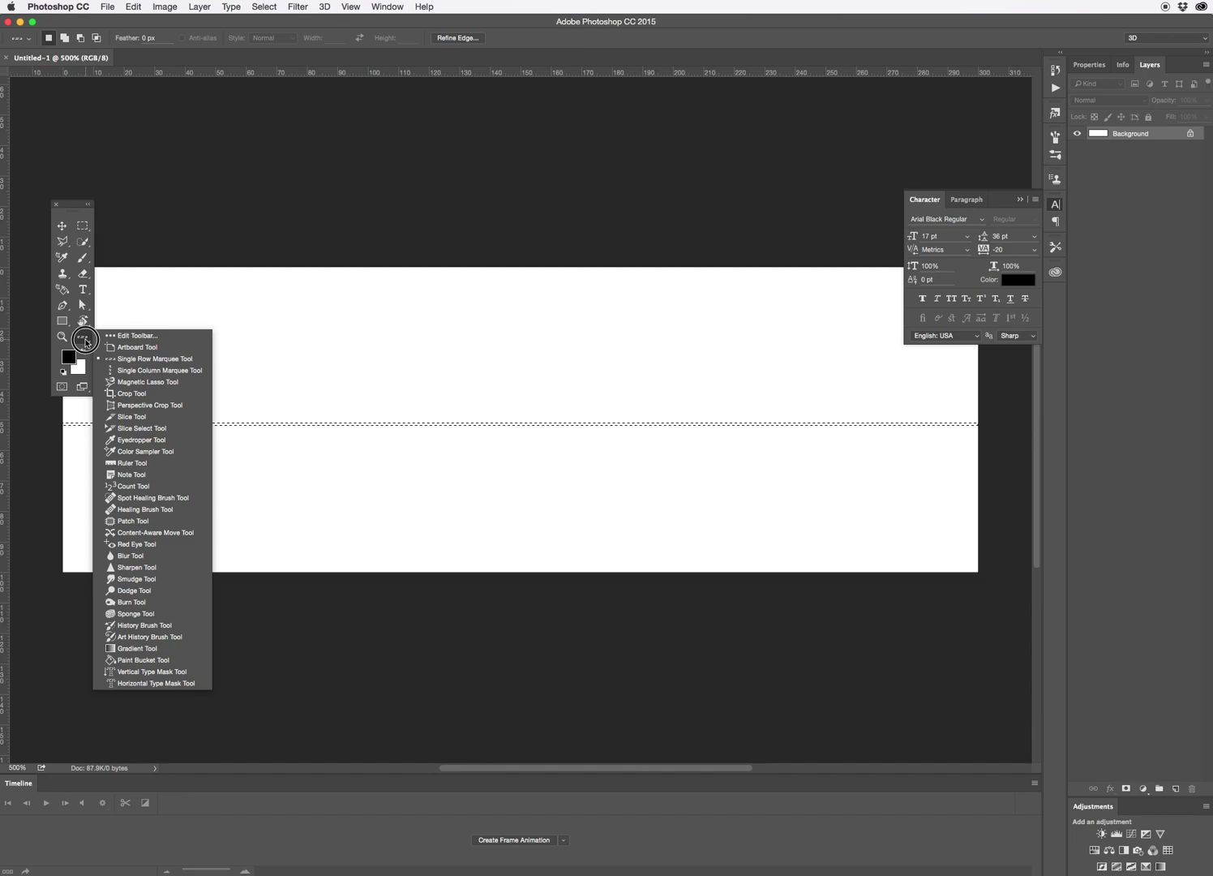
{"action": "left_click", "coordinate": [158, 660]}
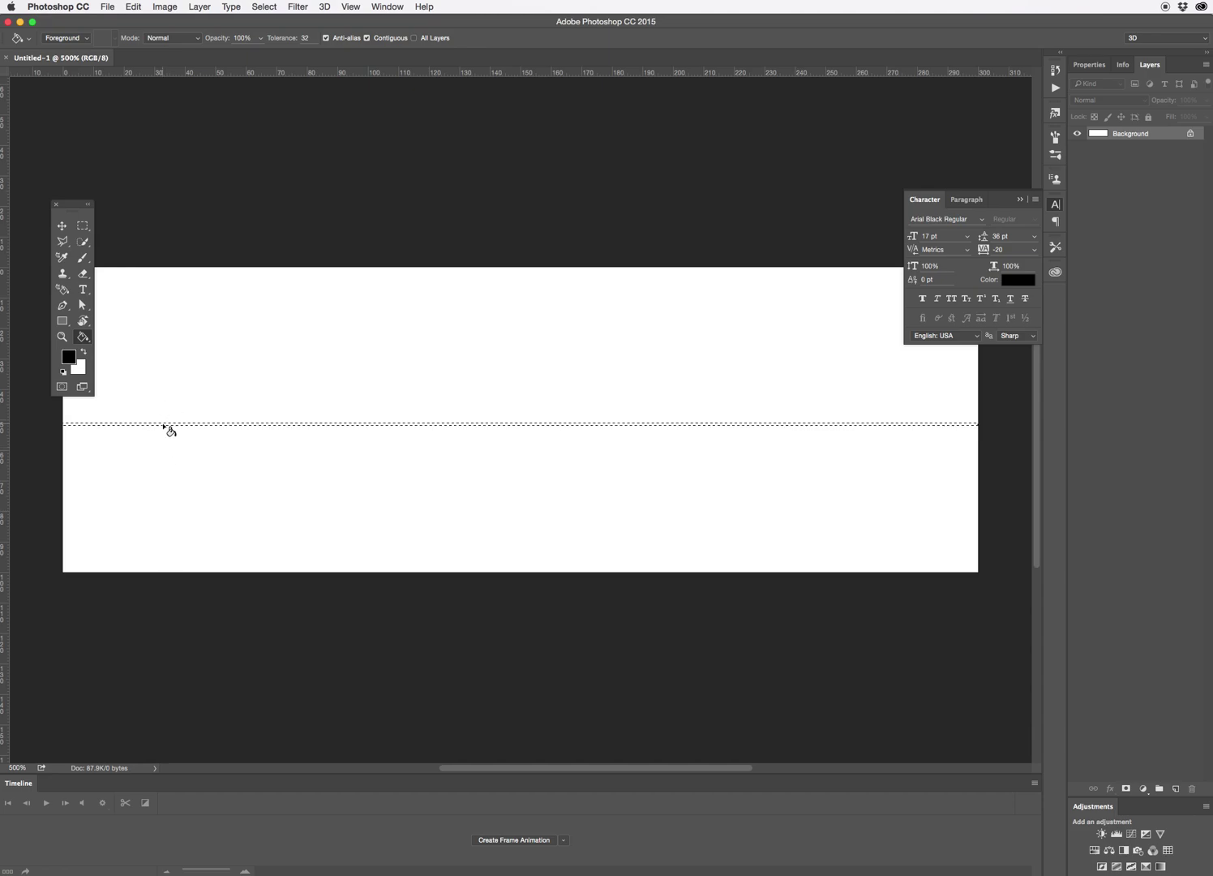
{"action": "left_click", "coordinate": [163, 425]}
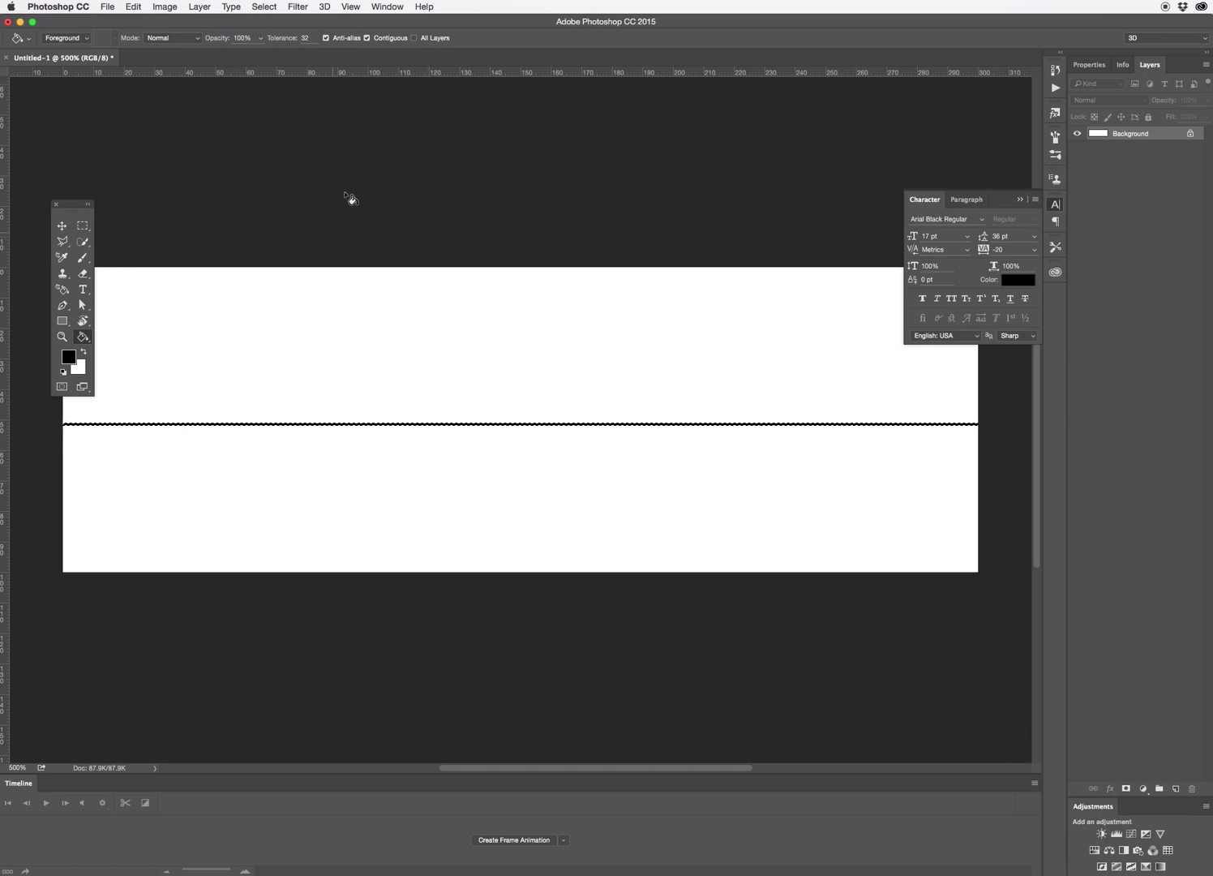
Apply Add Noise to the row: Monochromatic, Amount 350%, Uniform distribution
{"action": "left_click", "coordinate": [299, 6]}
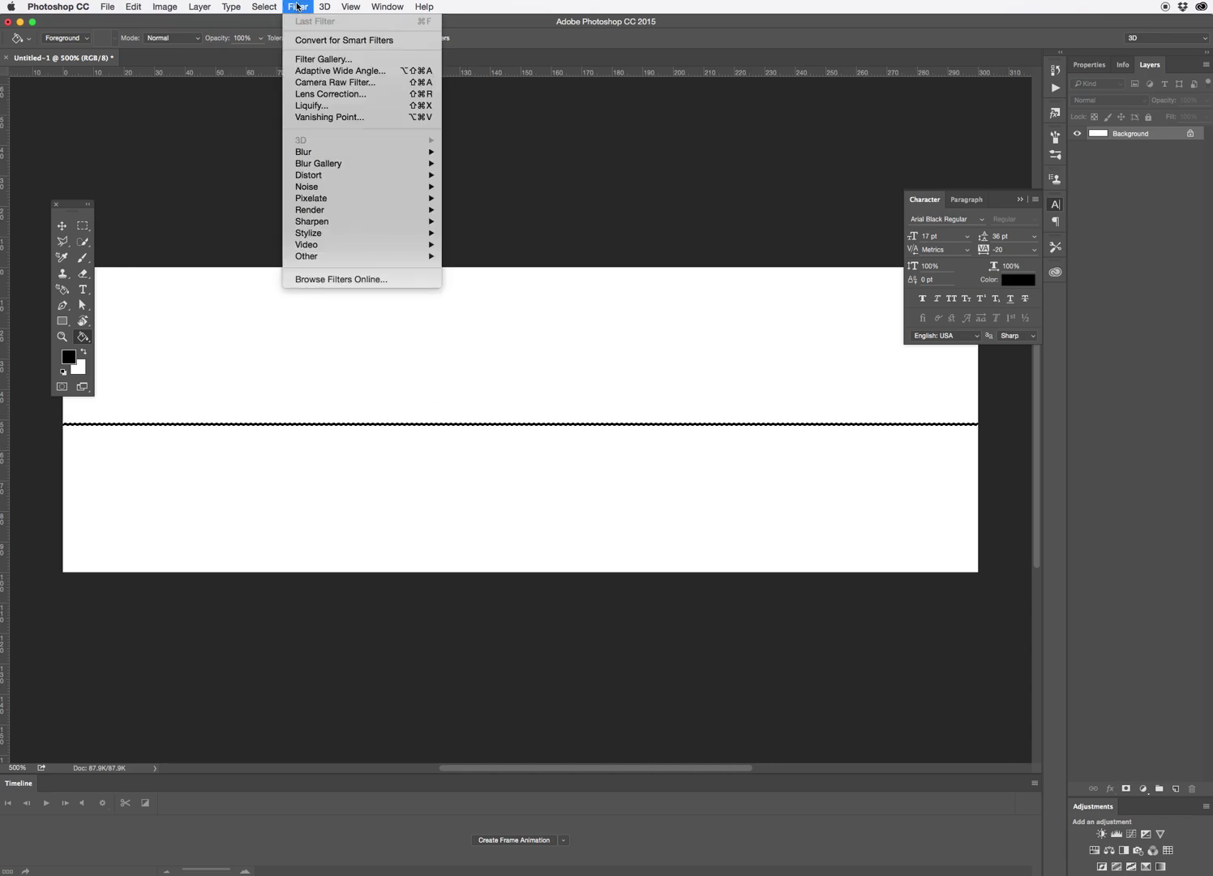
{"action": "mouse_move", "coordinate": [307, 186]}
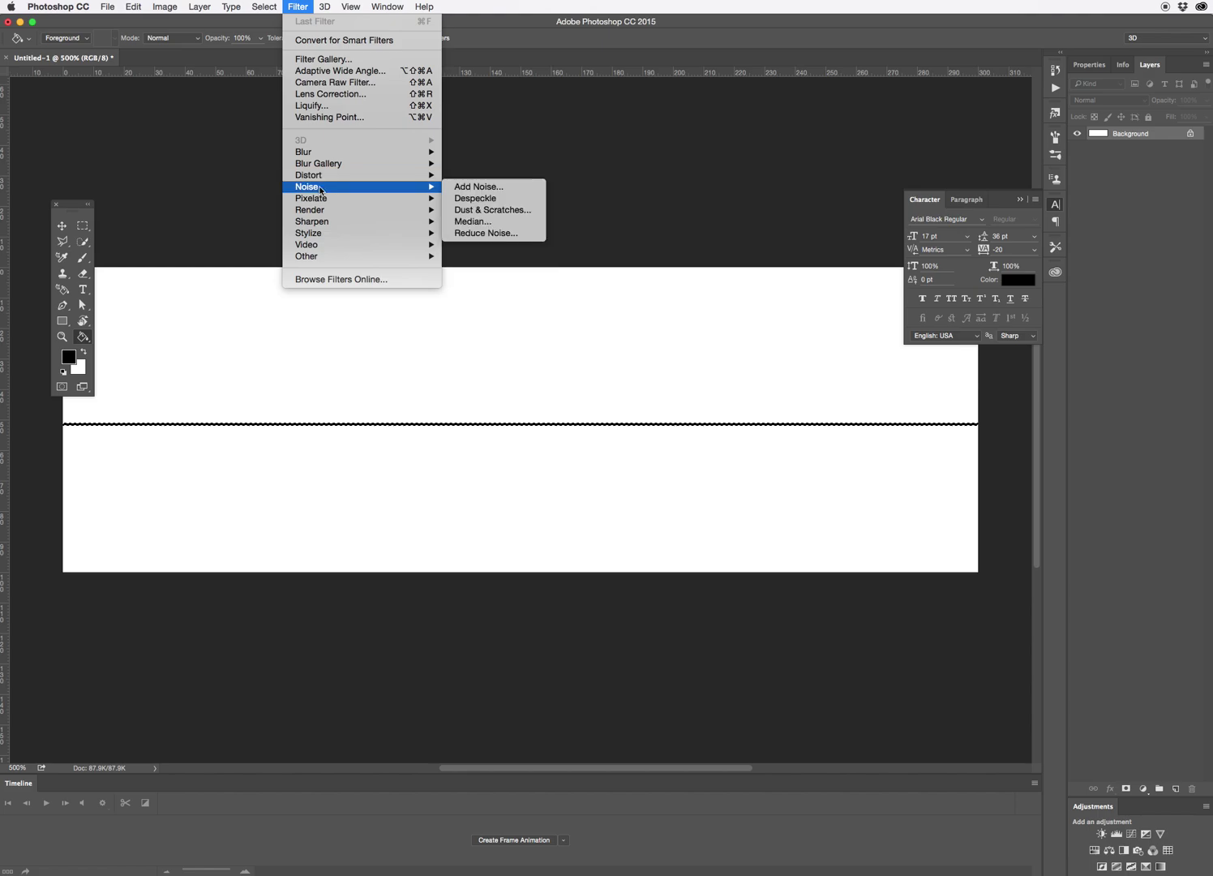
{"action": "left_click", "coordinate": [467, 187]}
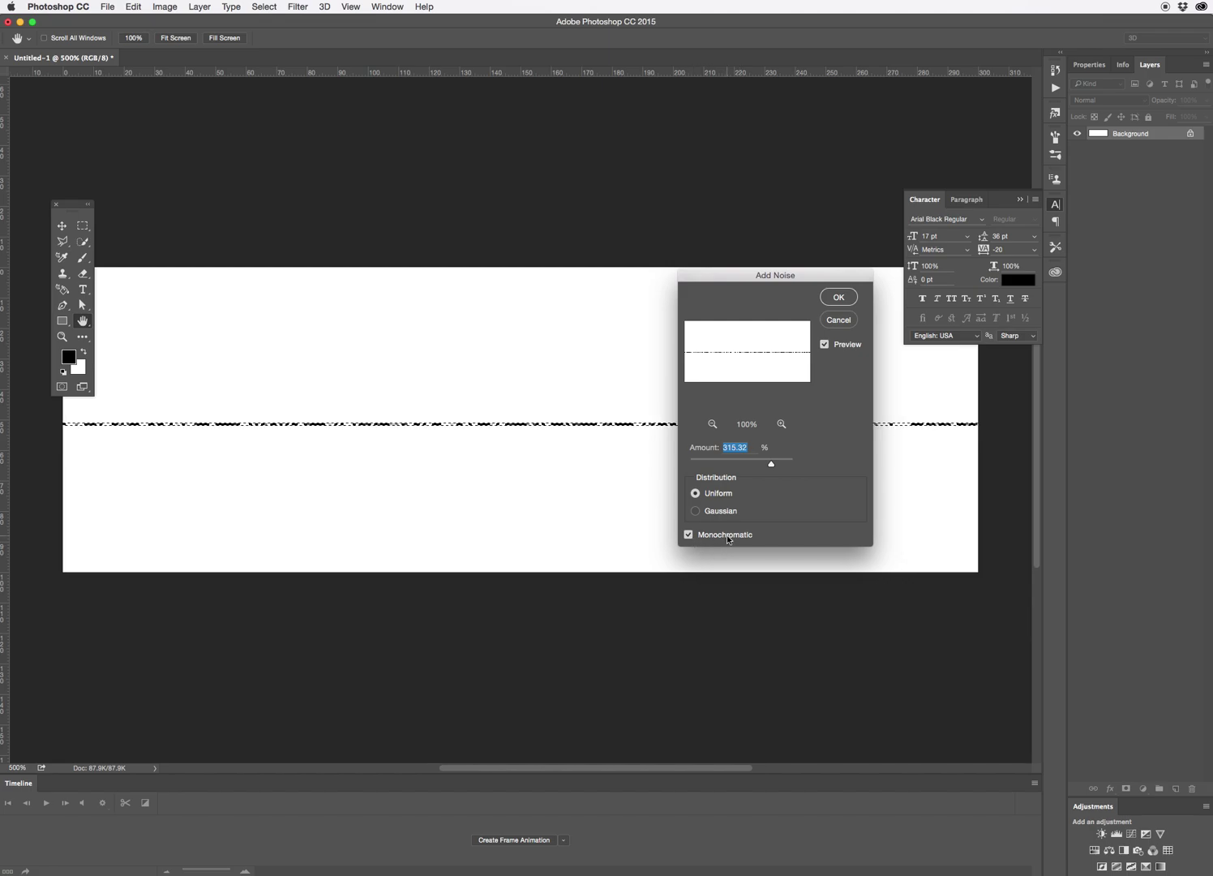
{"action": "left_click", "coordinate": [689, 535]}
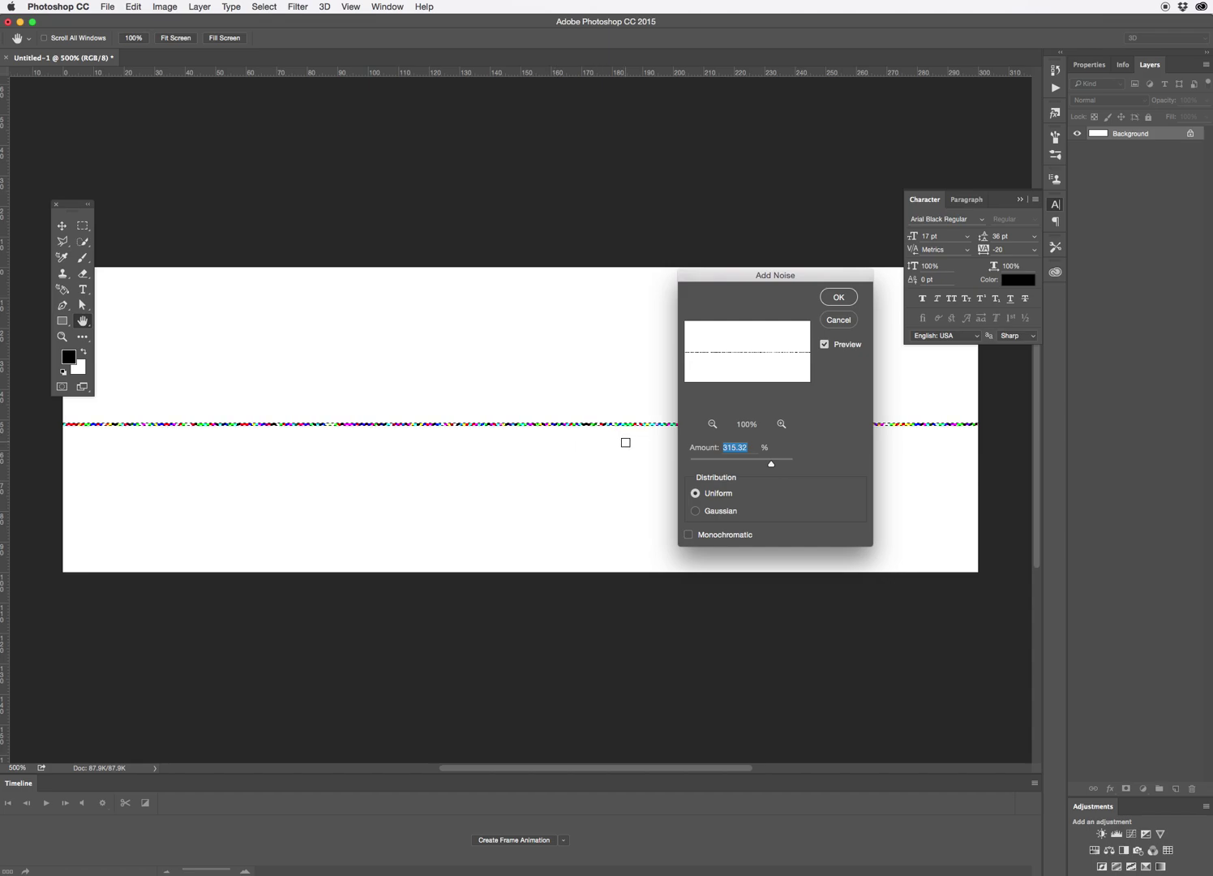
{"action": "left_click", "coordinate": [688, 536]}
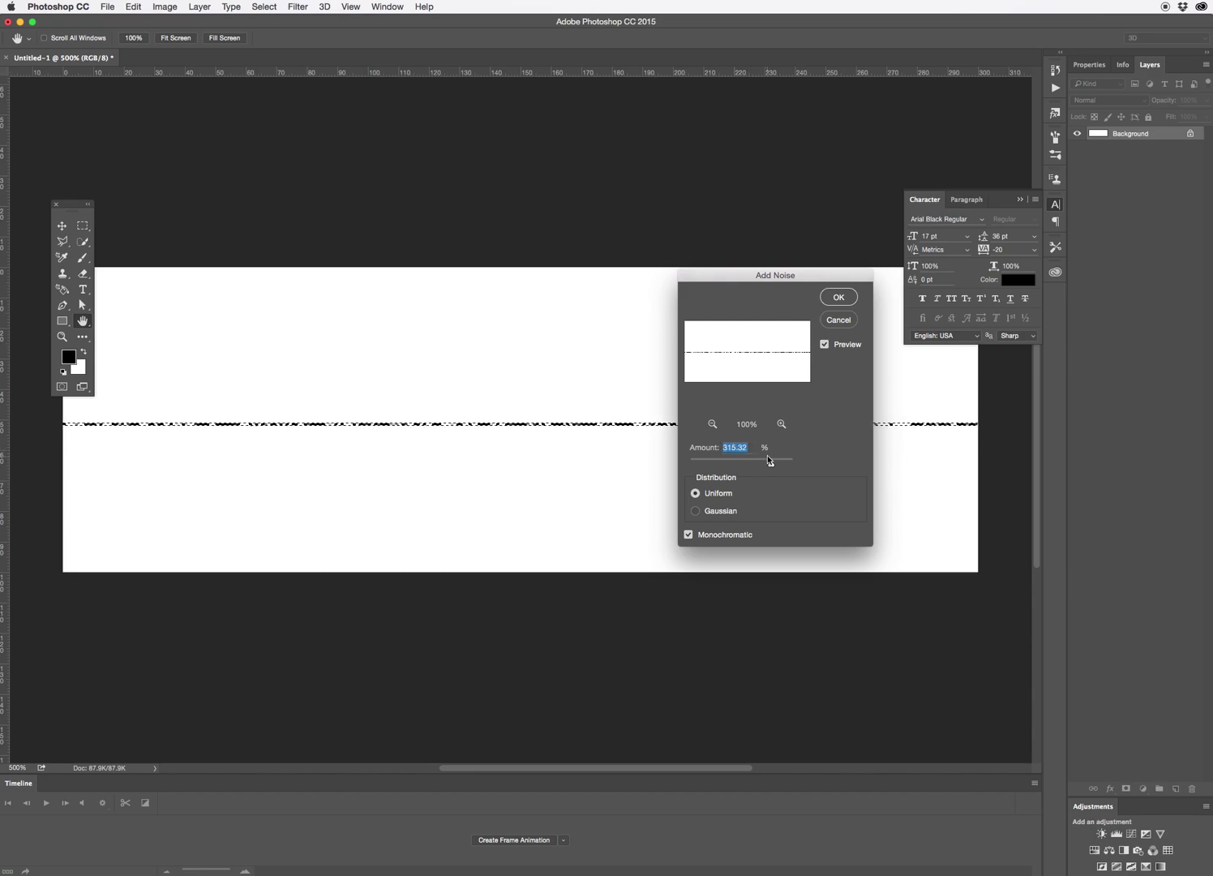
{"action": "type", "text": "300"}
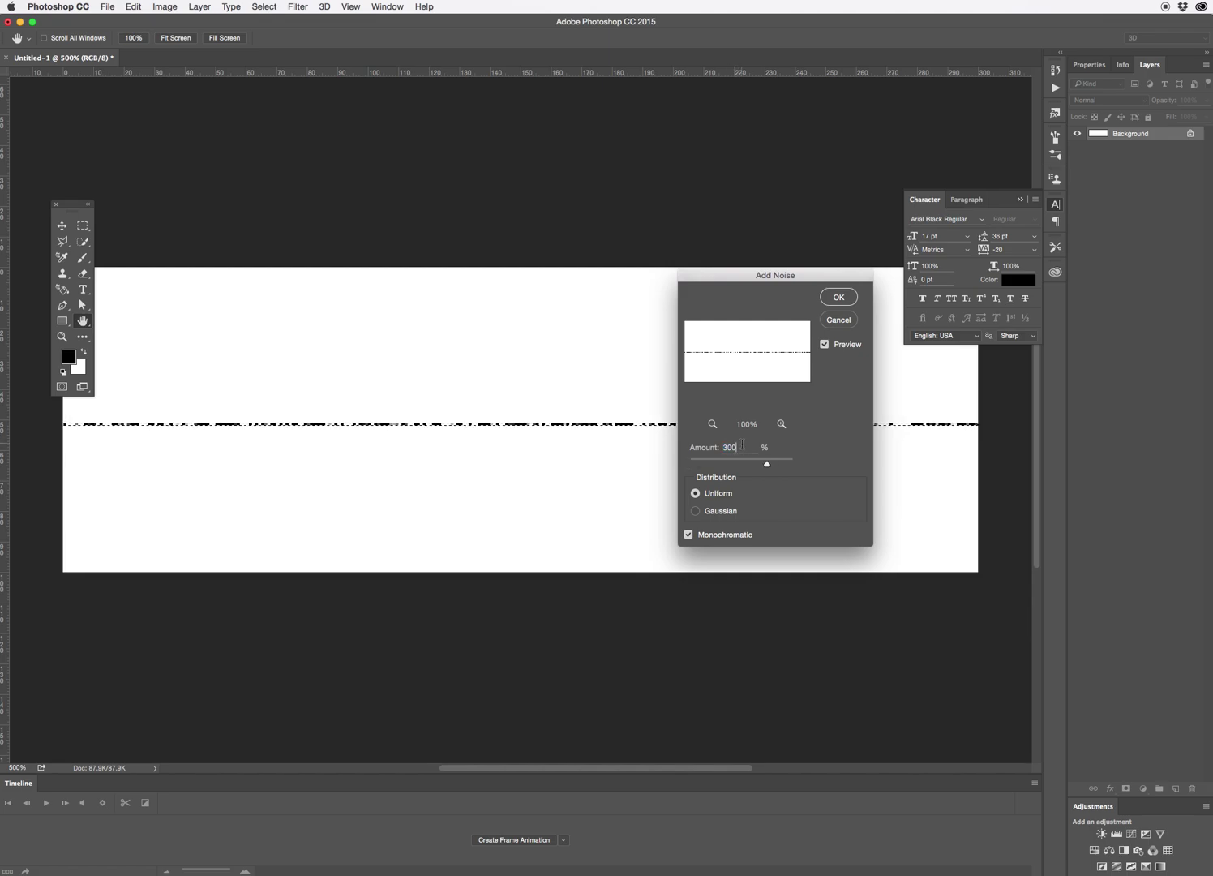
{"action": "double_click", "coordinate": [730, 447]}
{"action": "type", "text": "350"}
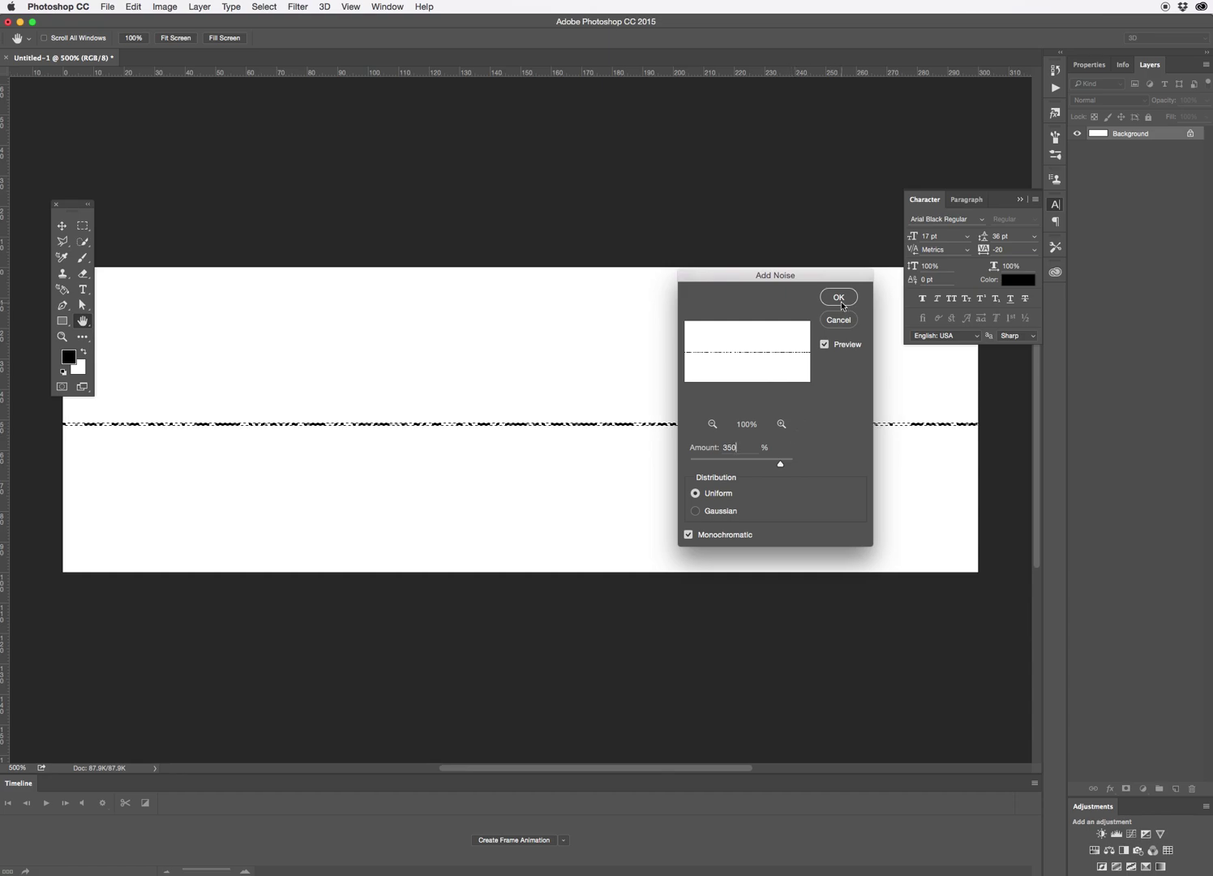
{"action": "left_click", "coordinate": [780, 425]}
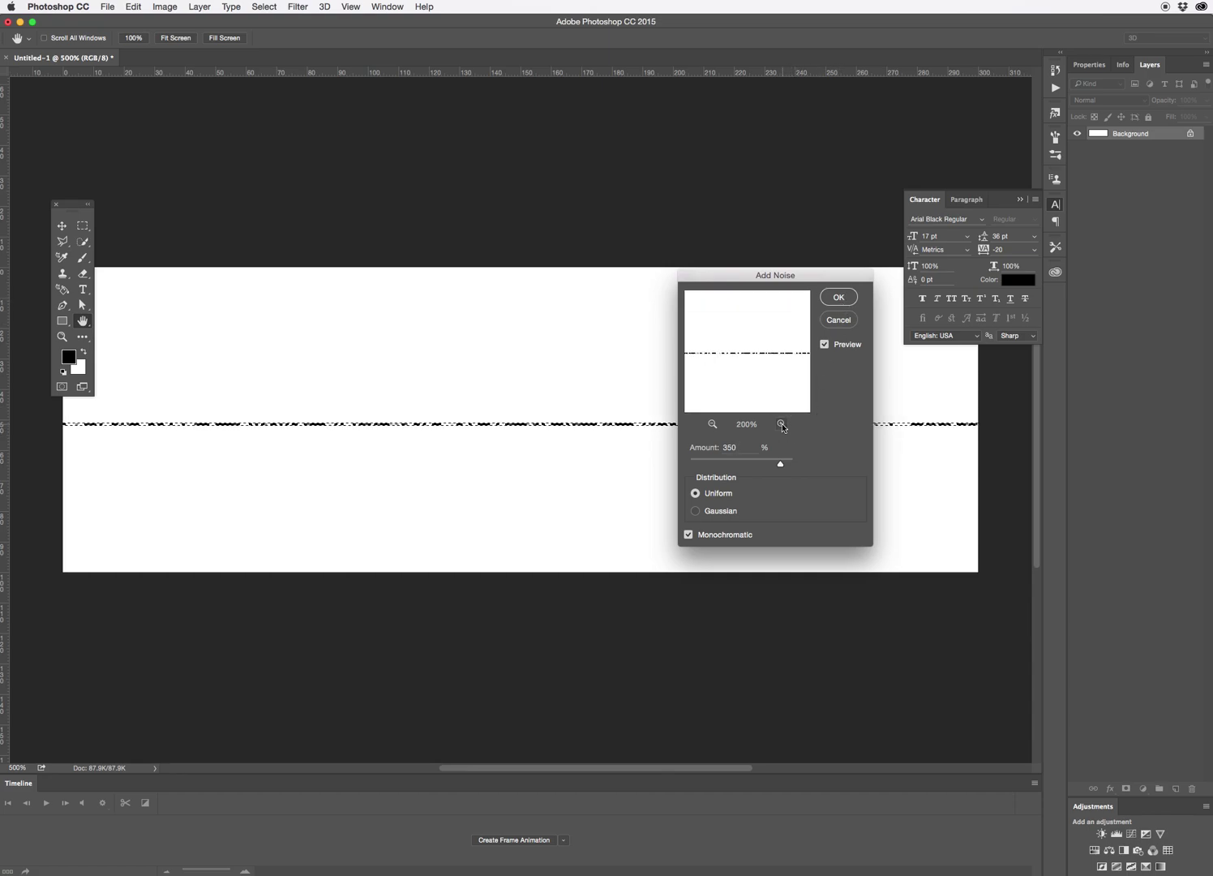
{"action": "left_click", "coordinate": [782, 424]}
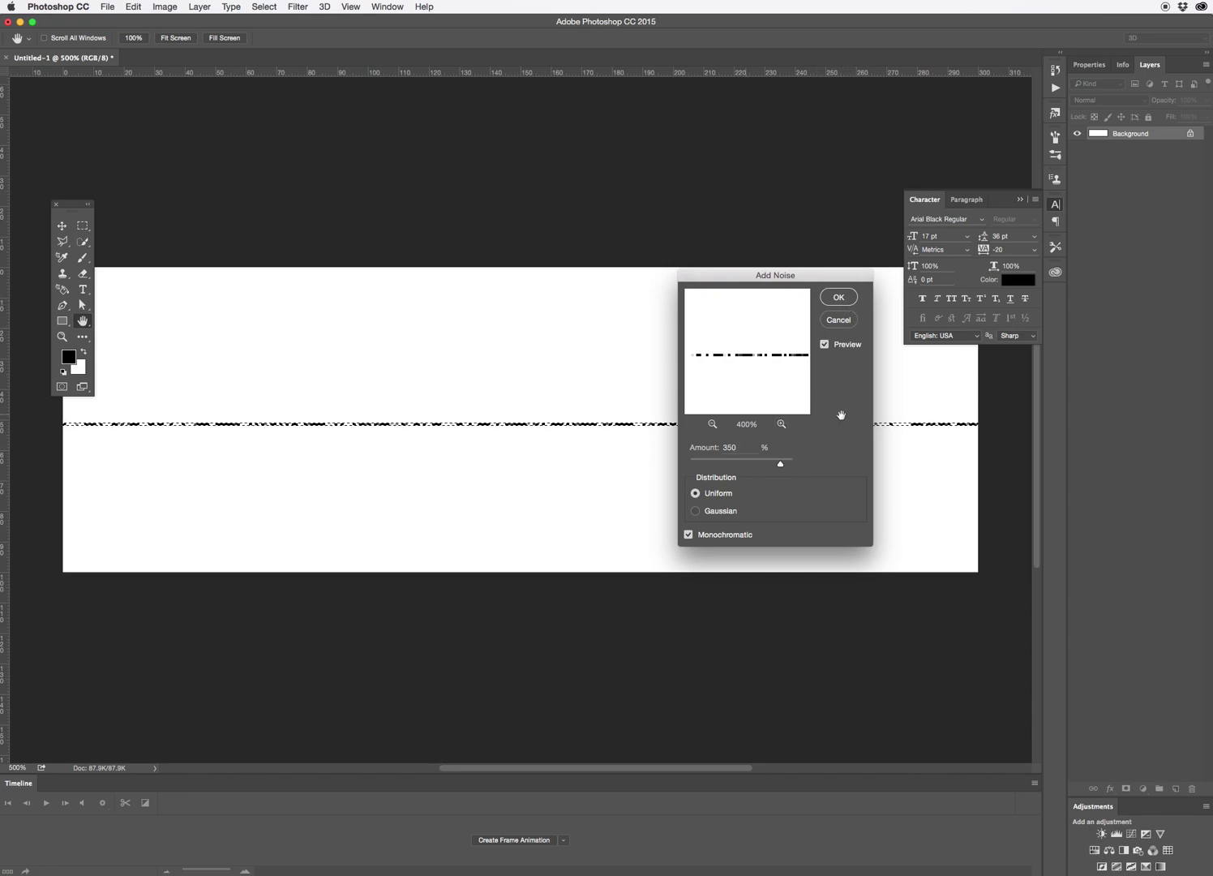
{"action": "left_click", "coordinate": [847, 300]}
{"action": "key", "text": "g"}
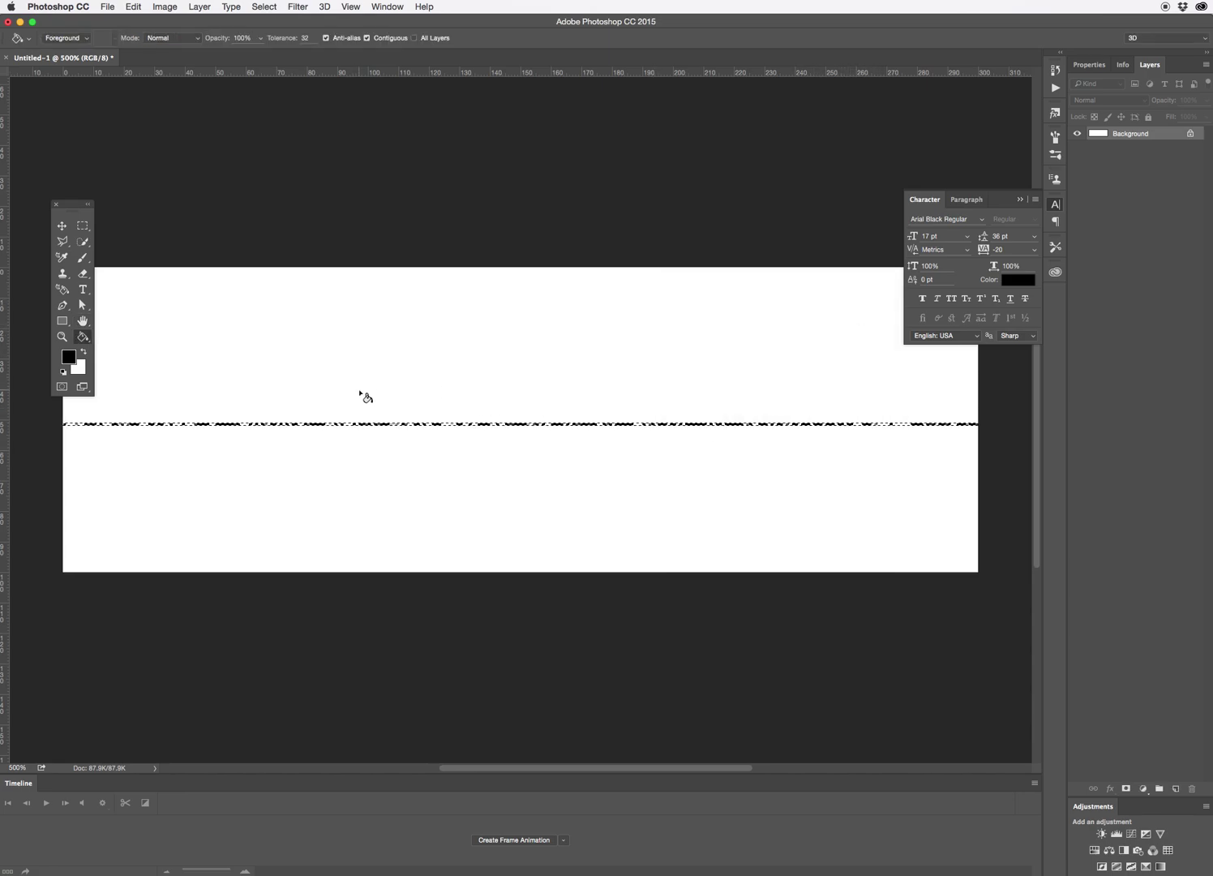
{"action": "left_click", "coordinate": [107, 6]}
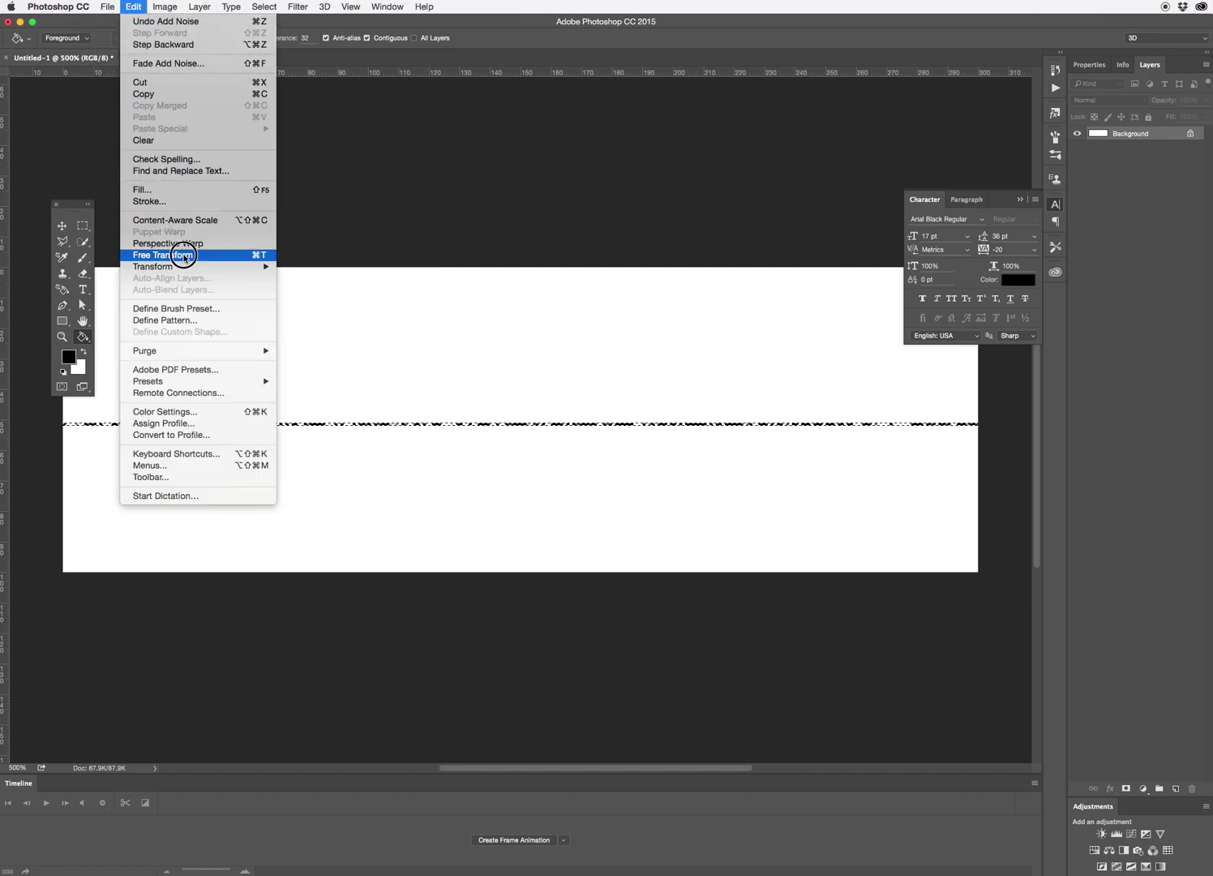
Free Transform the noisy row, stretching it down to the canvas bottom and up to the top
{"action": "left_click", "coordinate": [185, 258]}
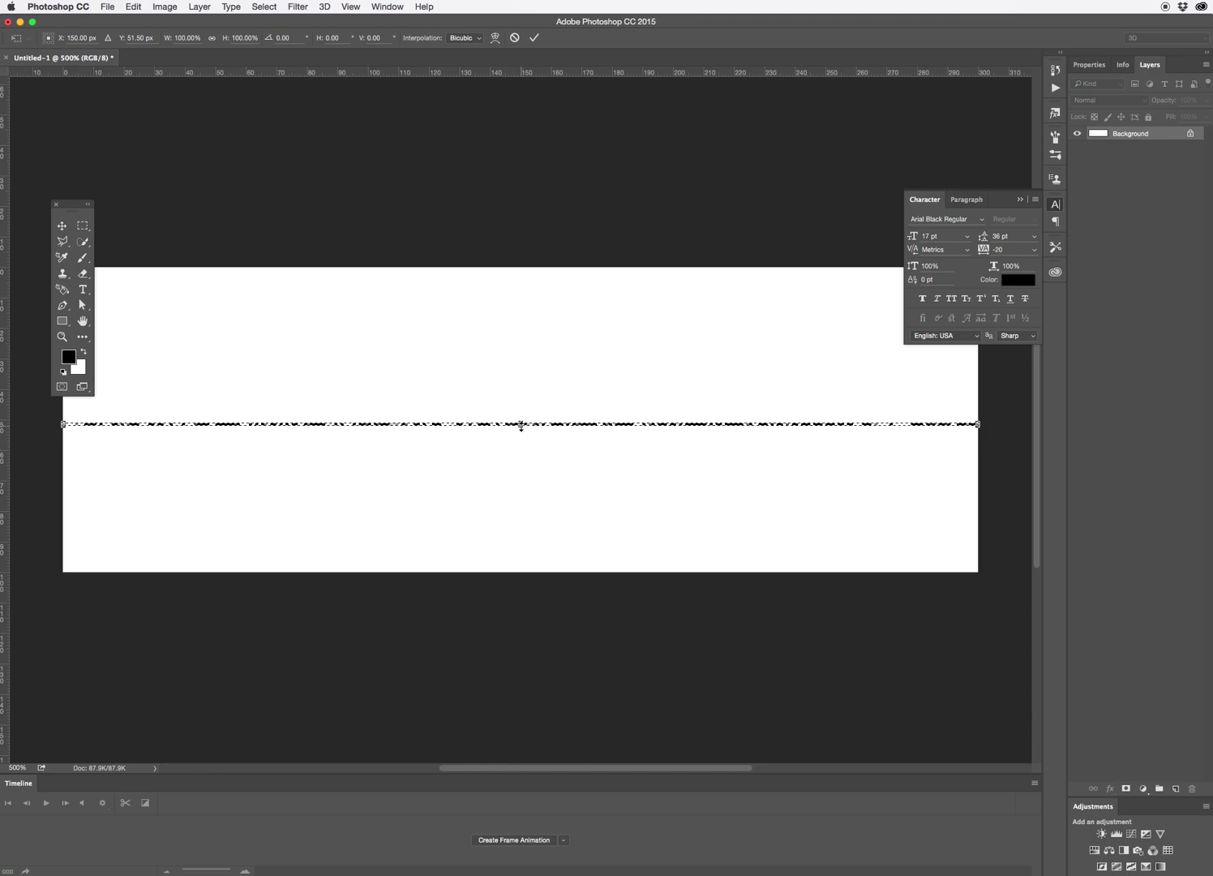
{"action": "left_click_drag", "start_coordinate": [520, 426], "coordinate": [522, 572]}
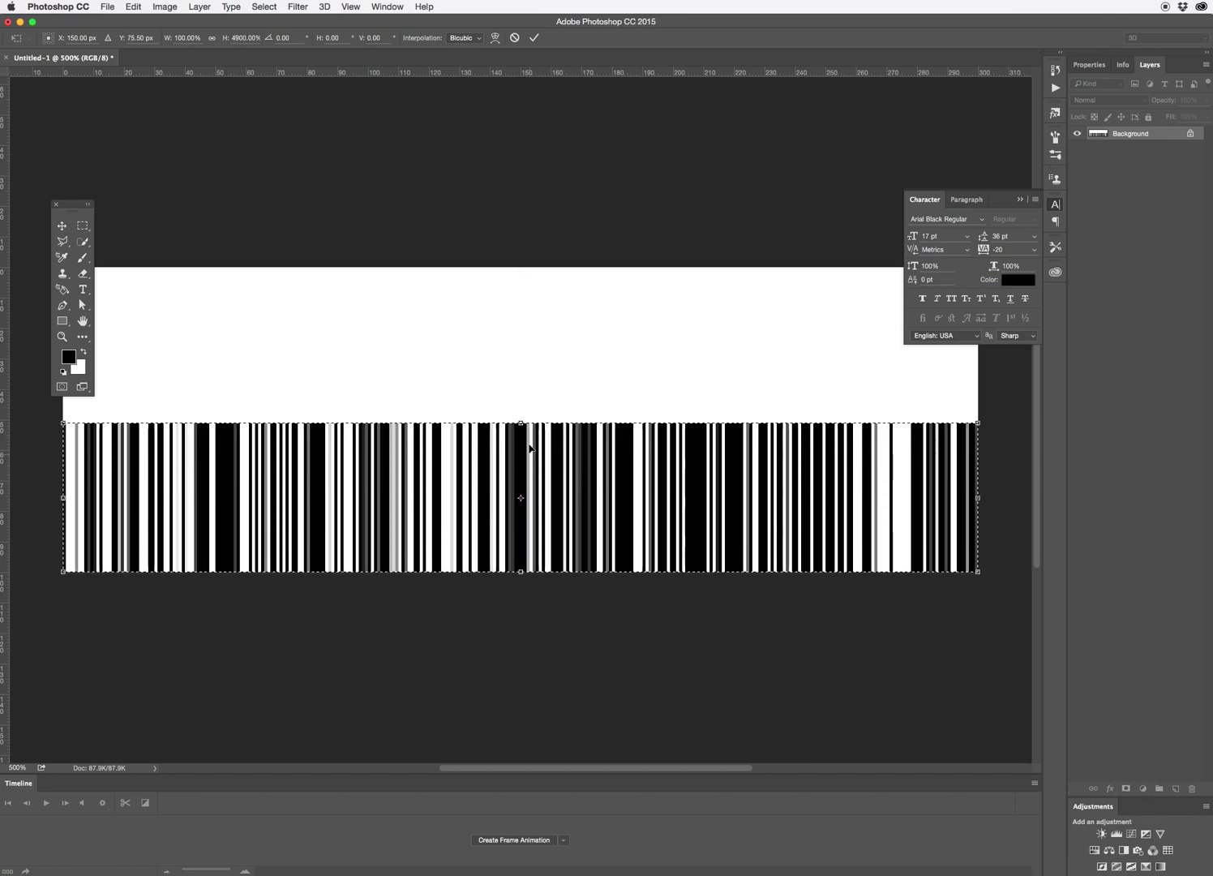
{"action": "left_click_drag", "start_coordinate": [521, 423], "coordinate": [534, 262]}
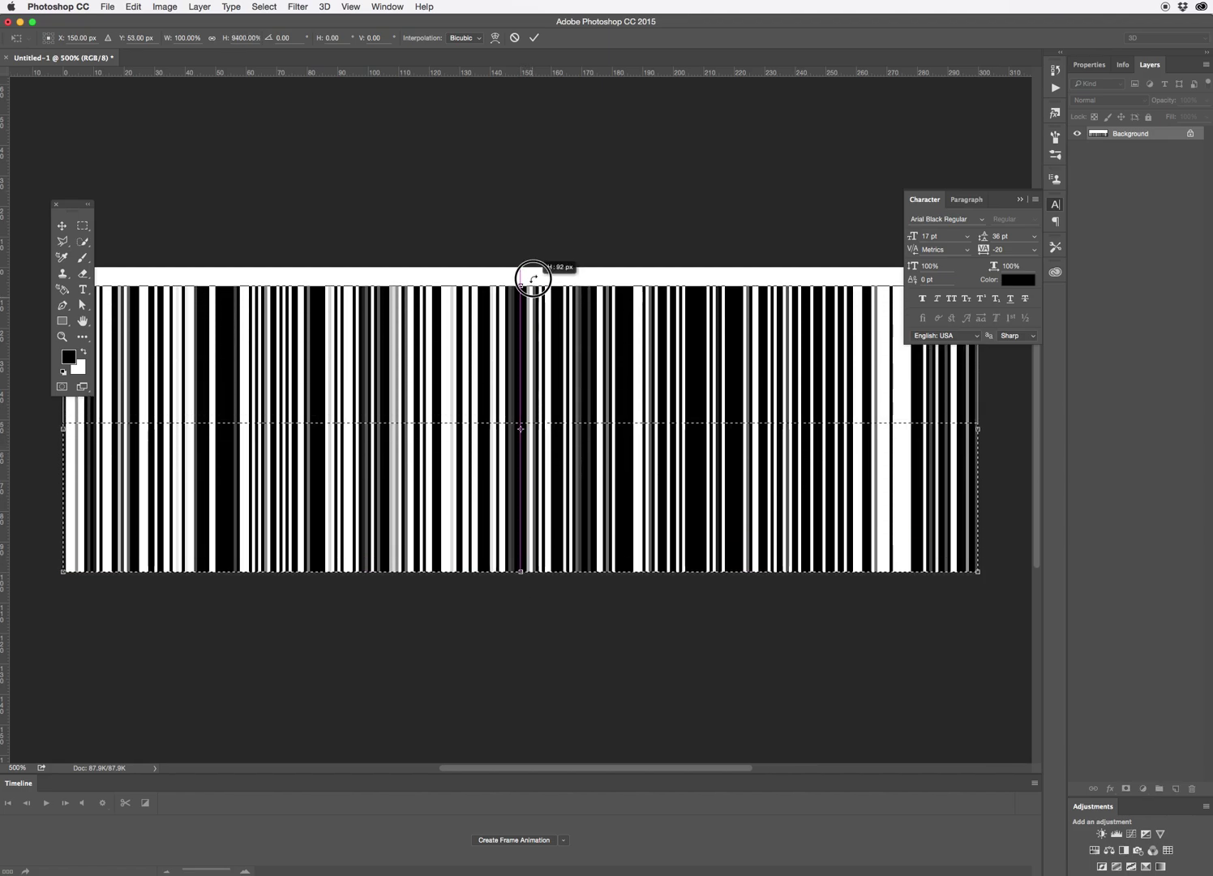